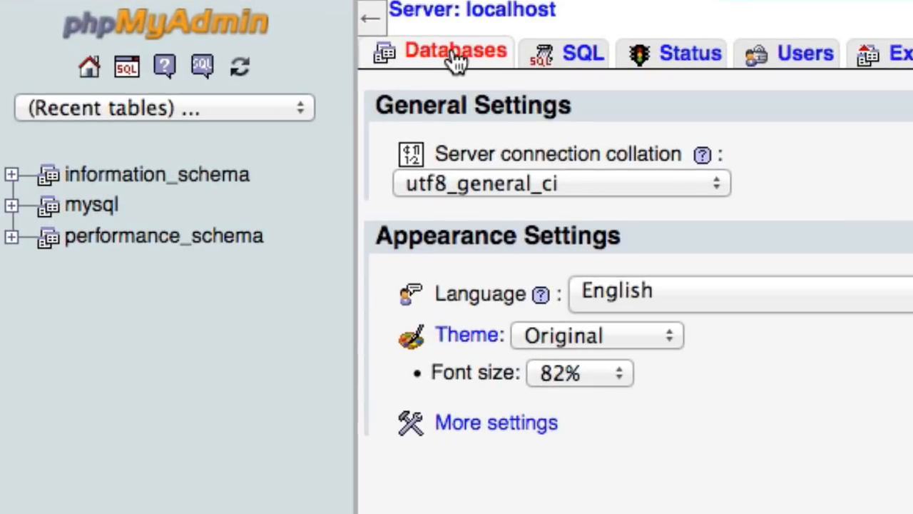
# From phpMyAdmin's Databases tab, create a new database called learningWordPress
pyautogui.click(463, 62)
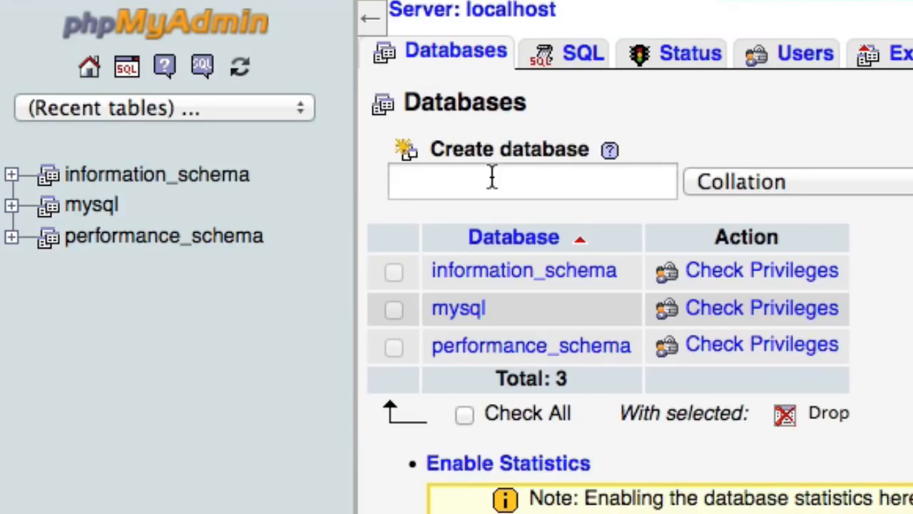
pyautogui.click(493, 177)
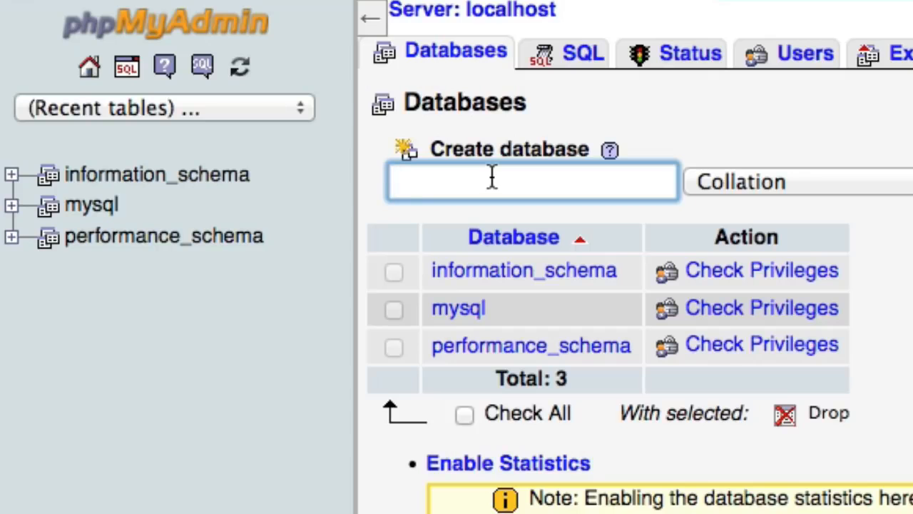
pyautogui.write('learning')
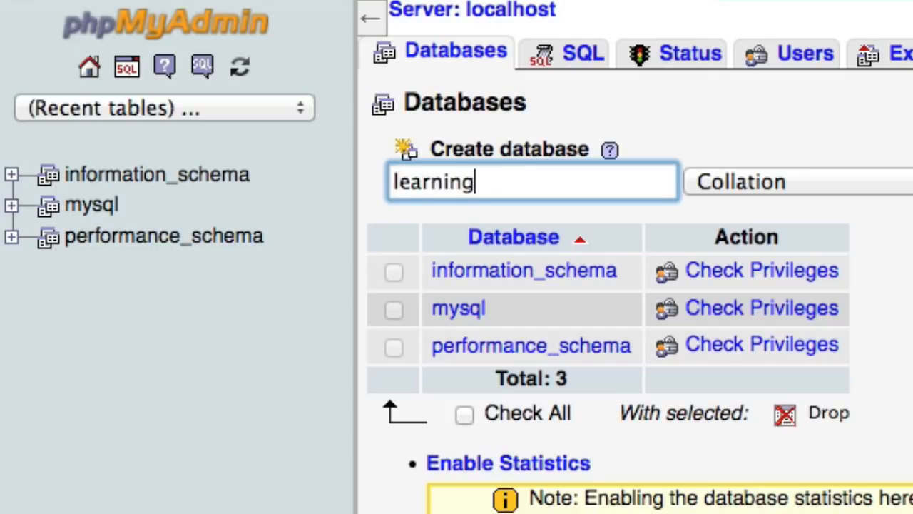
pyautogui.write('WordPress')
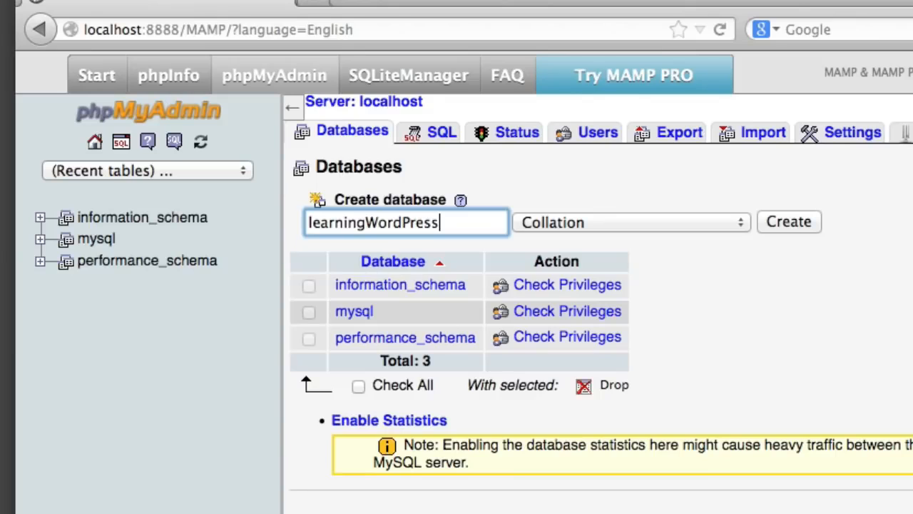
pyautogui.click(813, 221)
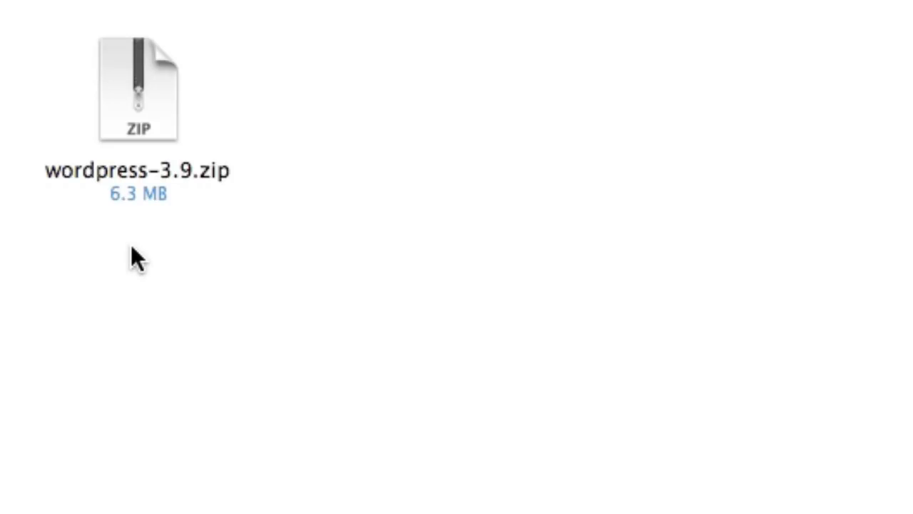
# Extract wordpress-3.9.zip and put the resulting wordpress folder into MAMP's htdocs folder
pyautogui.click(118, 106)
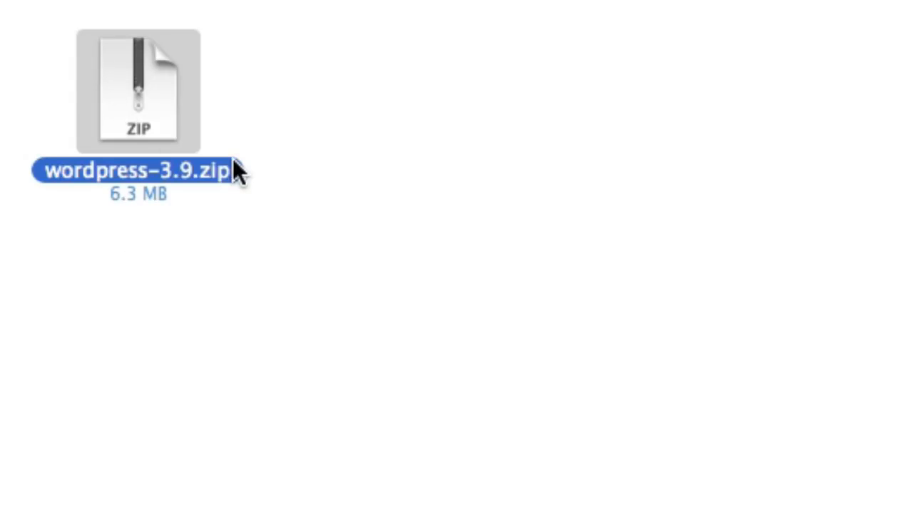
pyautogui.doubleClick(180, 149)
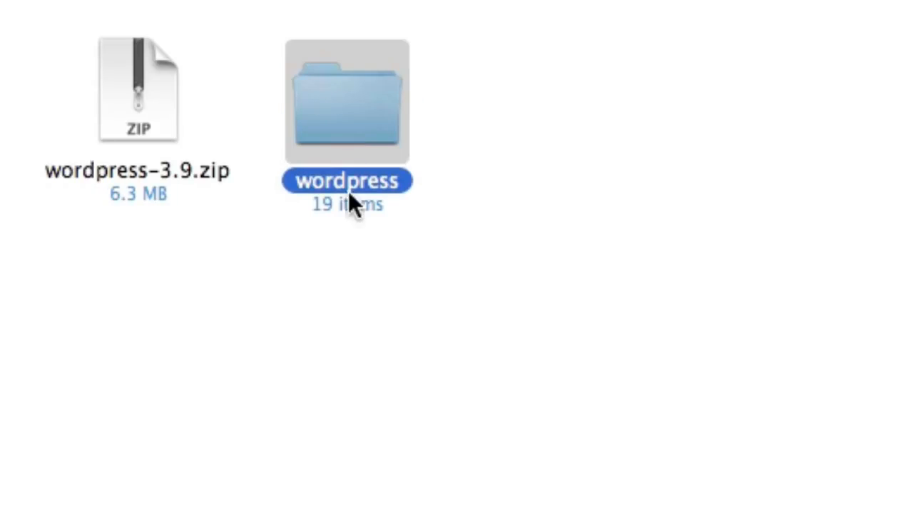
pyautogui.click(326, 96)
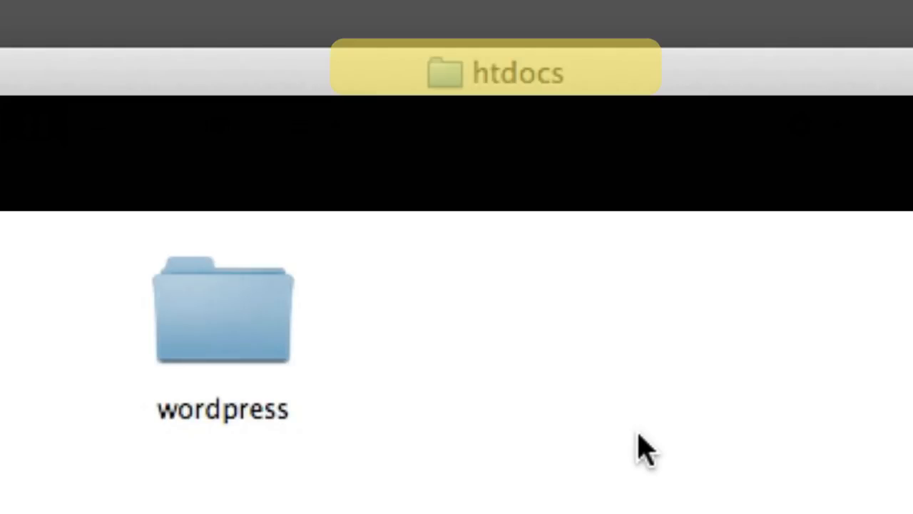
pyautogui.click(200, 316)
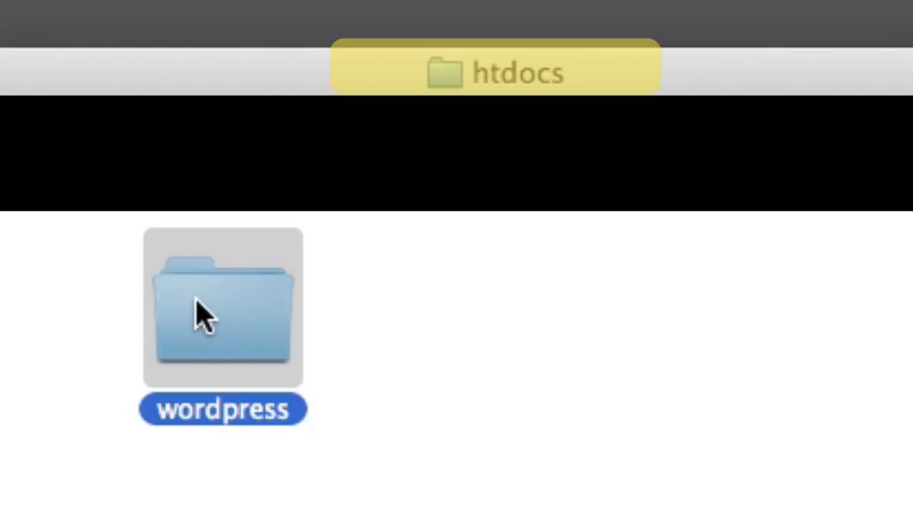
pyautogui.click(560, 353)
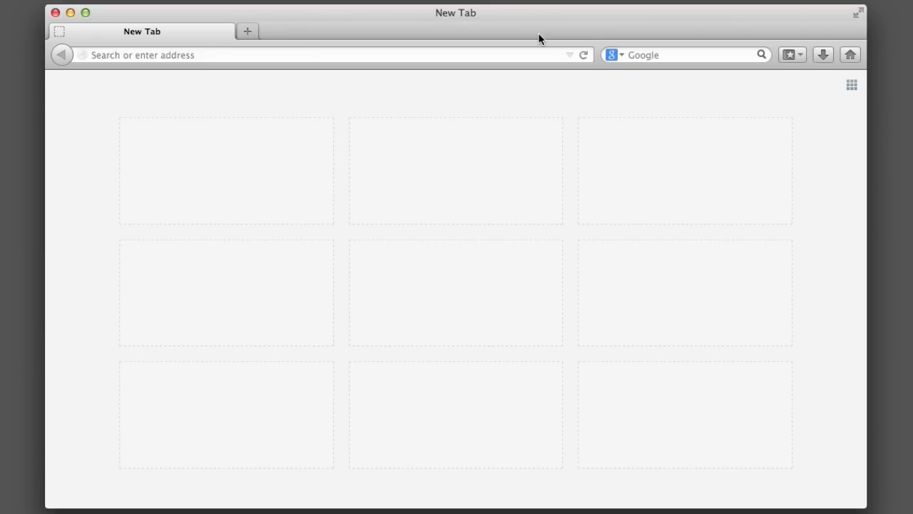
# Load localhost:8888 in Firefox and check that the Index of / listing shows wordpress/
pyautogui.click(528, 55)
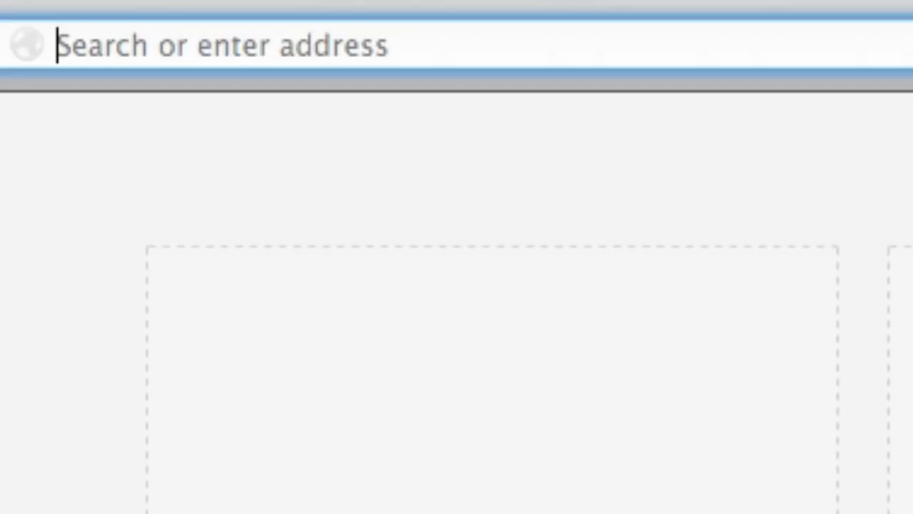
pyautogui.write('localhost:8888')
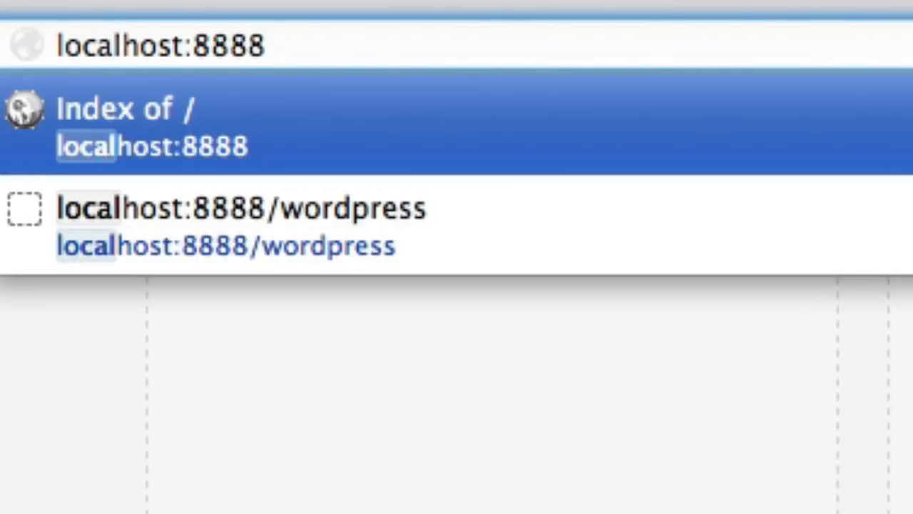
pyautogui.press('Escape')
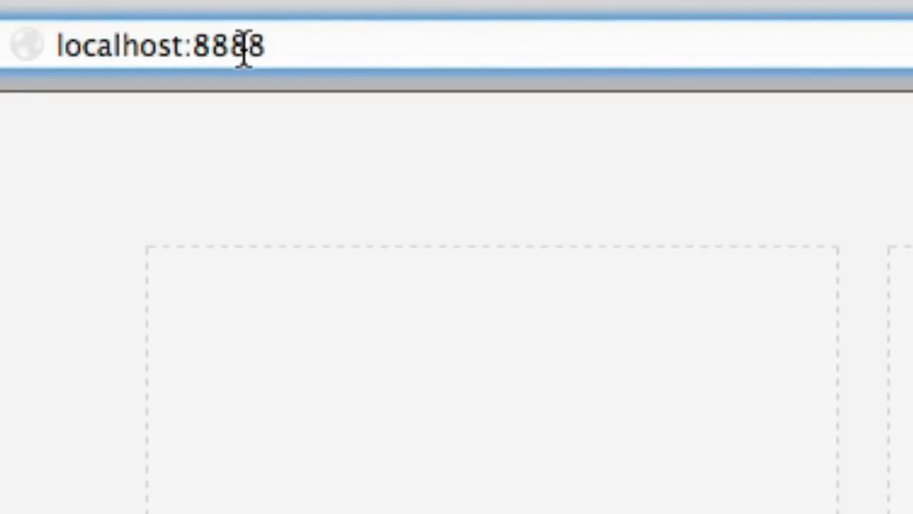
pyautogui.moveTo(185, 45); pyautogui.dragTo(412, 99)
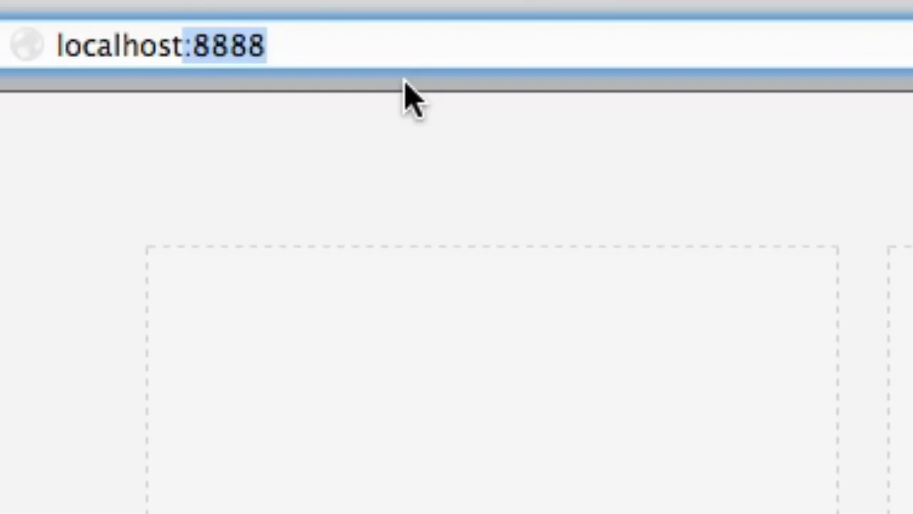
pyautogui.write('/')
pyautogui.press('Escape')
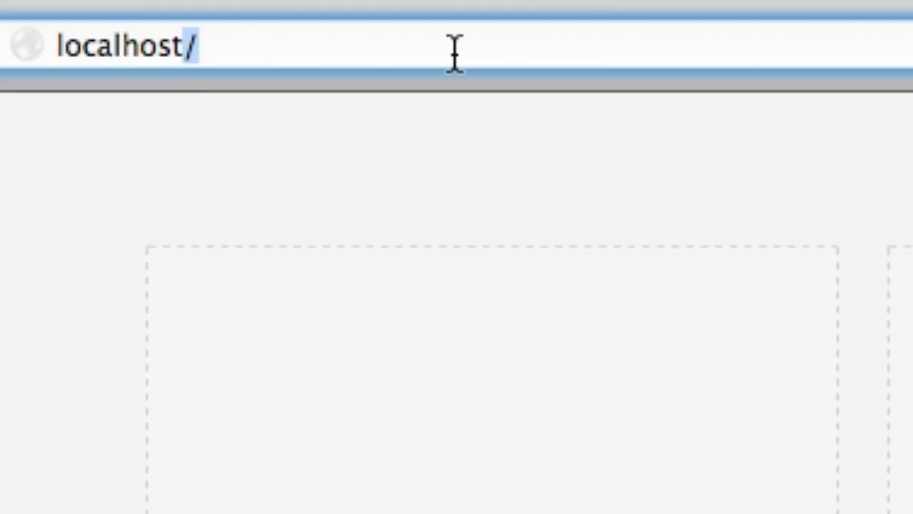
pyautogui.press('Right')
pyautogui.press('BackSpace')
pyautogui.write(':')
pyautogui.press('BackSpace')
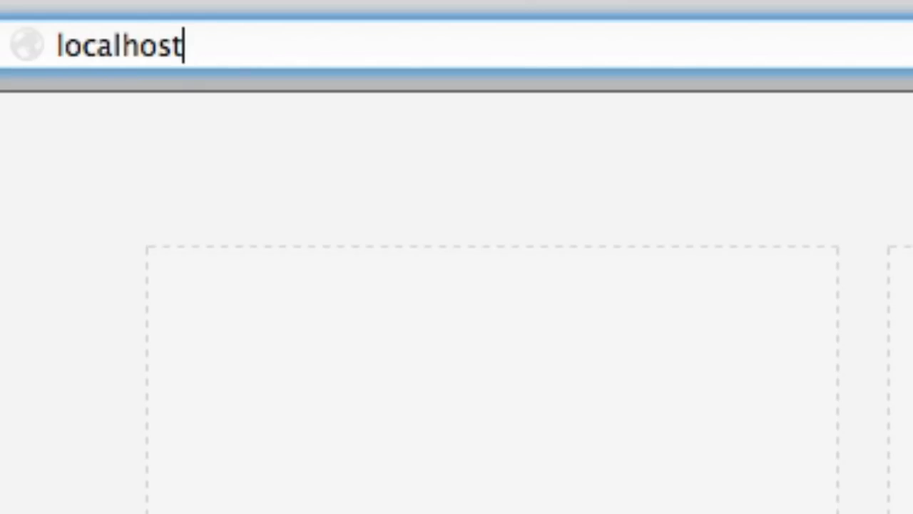
pyautogui.write(':8888')
pyautogui.press('Return')
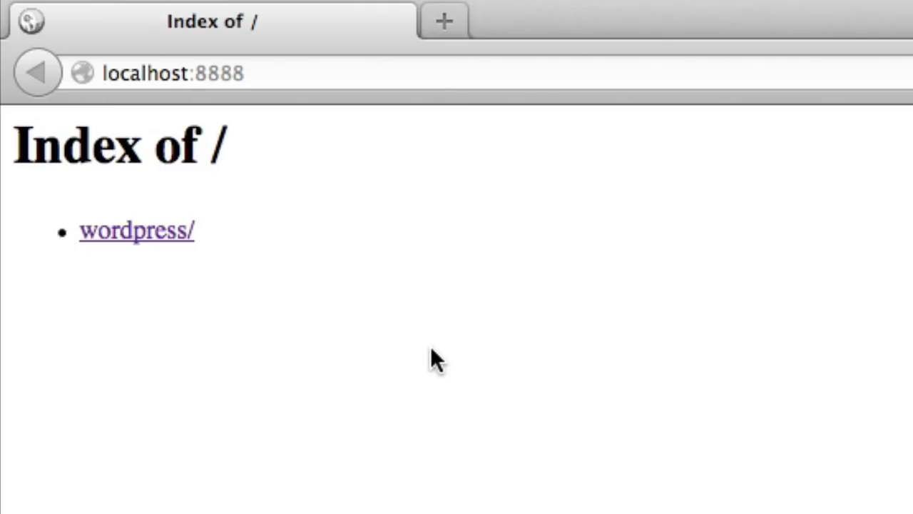
pyautogui.moveTo(19, 149); pyautogui.dragTo(276, 140)
pyautogui.click(281, 149)
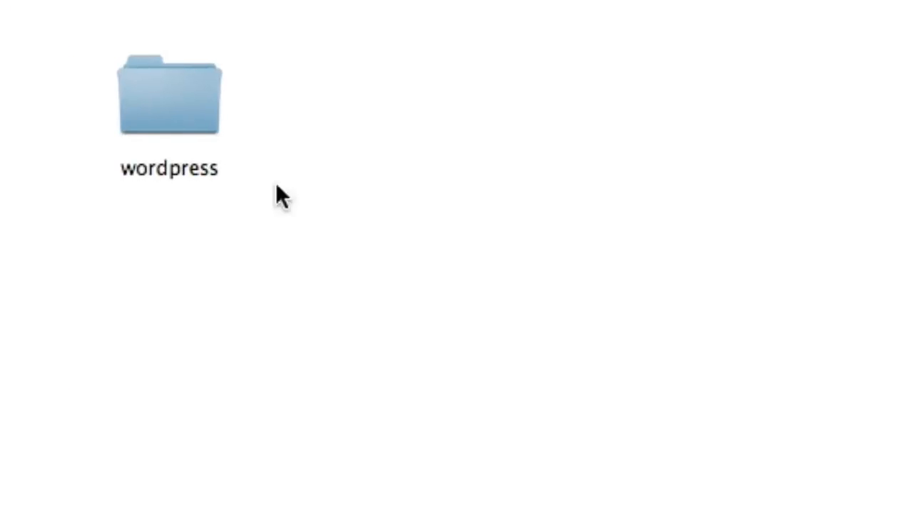
# Create two new folders, test1 and test2, in htdocs
pyautogui.rightClick(447, 147)
pyautogui.click(450, 157)
pyautogui.write('test1')
pyautogui.press('Return')
pyautogui.rightClick(791, 146)
pyautogui.click(794, 155)
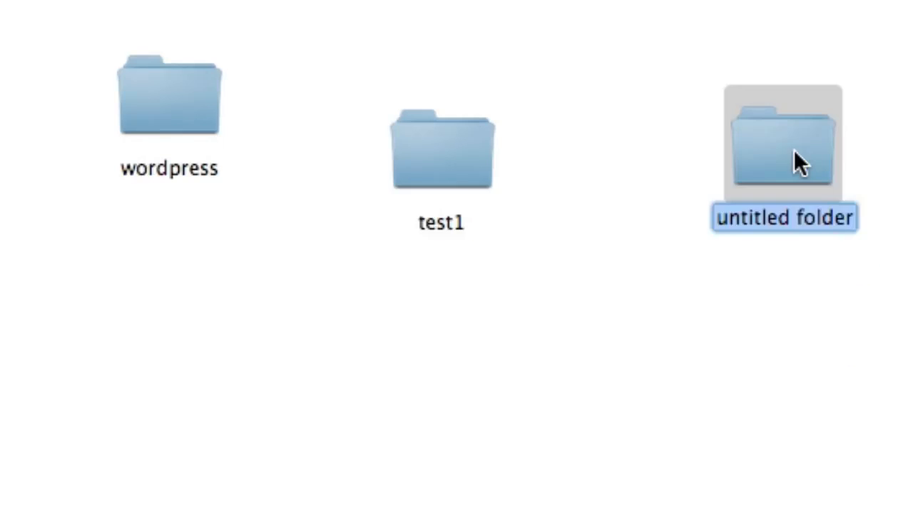
pyautogui.write('test2')
pyautogui.press('Return')
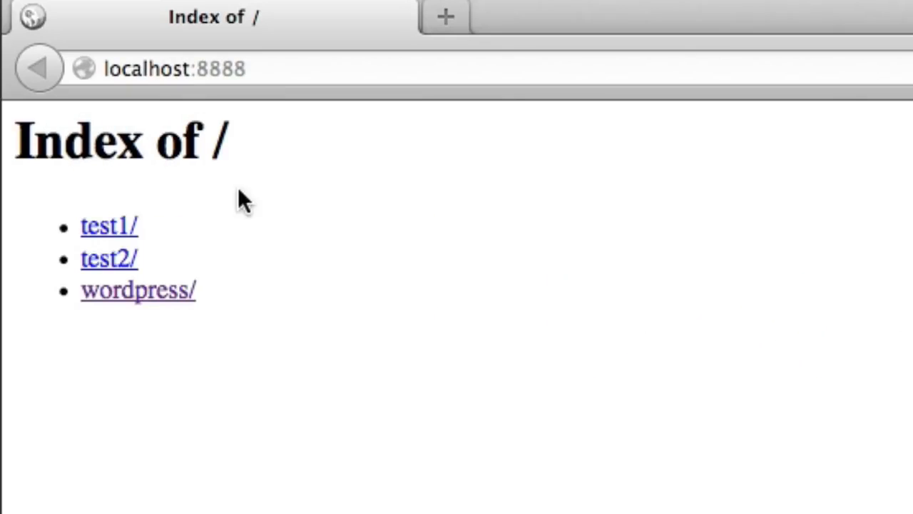
# Open the wordpress/ link to reach the notice that wp-config.php is missing
pyautogui.moveTo(43, 137); pyautogui.dragTo(226, 163)
pyautogui.click(226, 165)
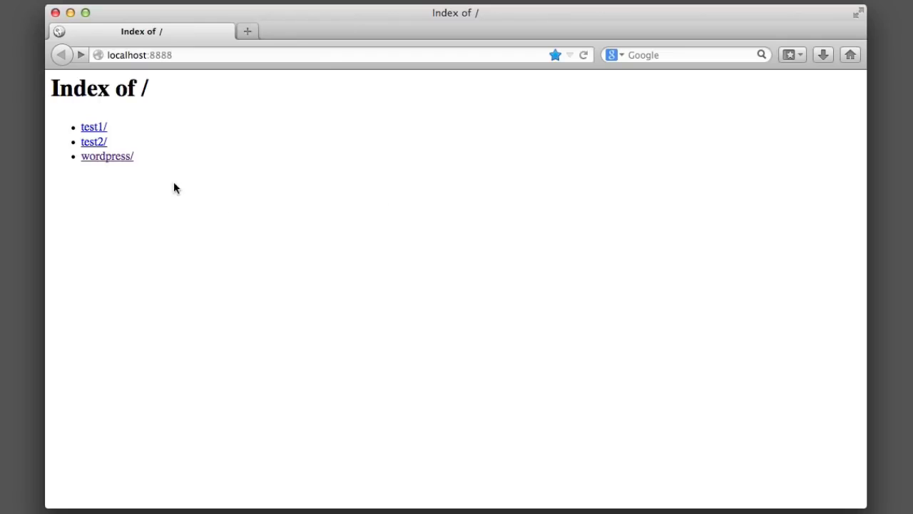
pyautogui.click(124, 164)
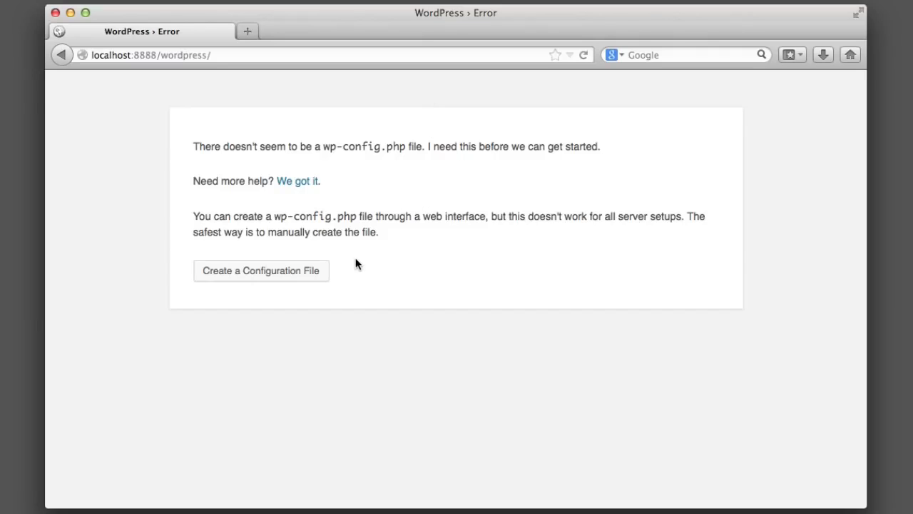
# Start the configuration file wizard and set Database Name to learningWordPress
pyautogui.click(262, 275)
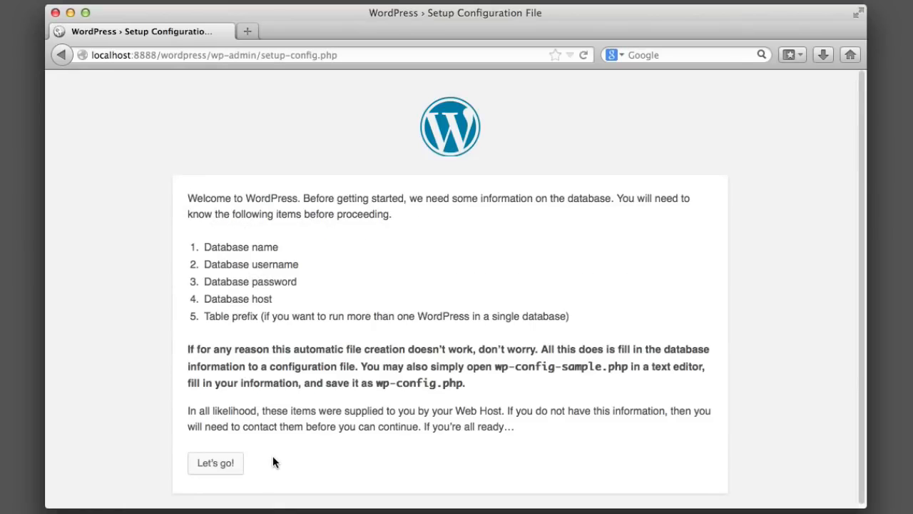
pyautogui.click(212, 466)
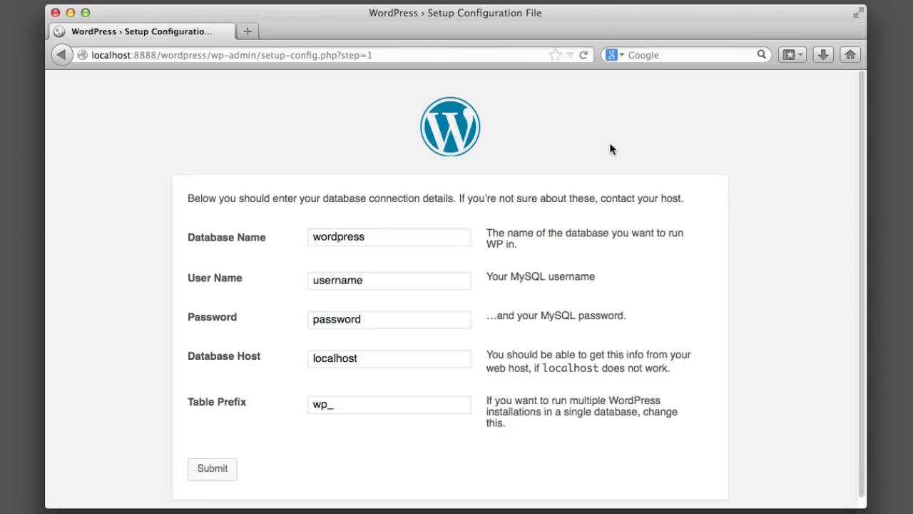
pyautogui.click(449, 237)
pyautogui.doubleClick(449, 236)
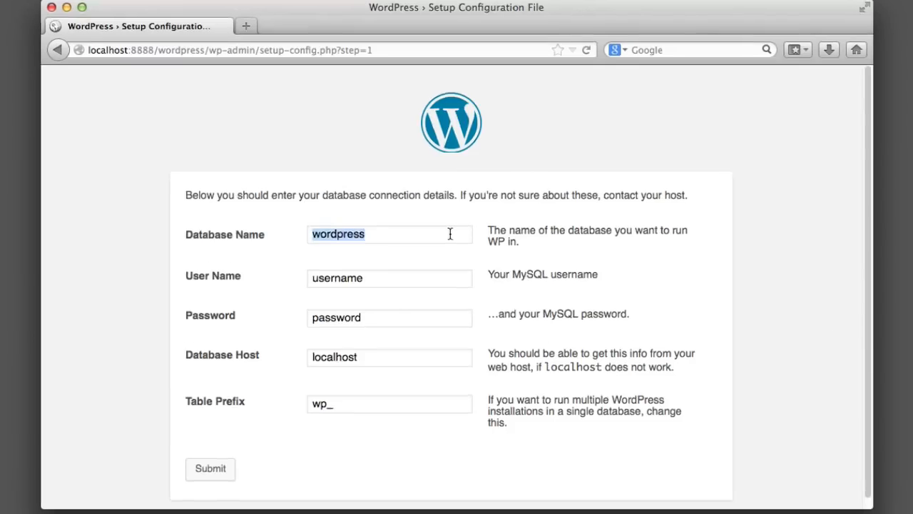
pyautogui.press('BackSpace')
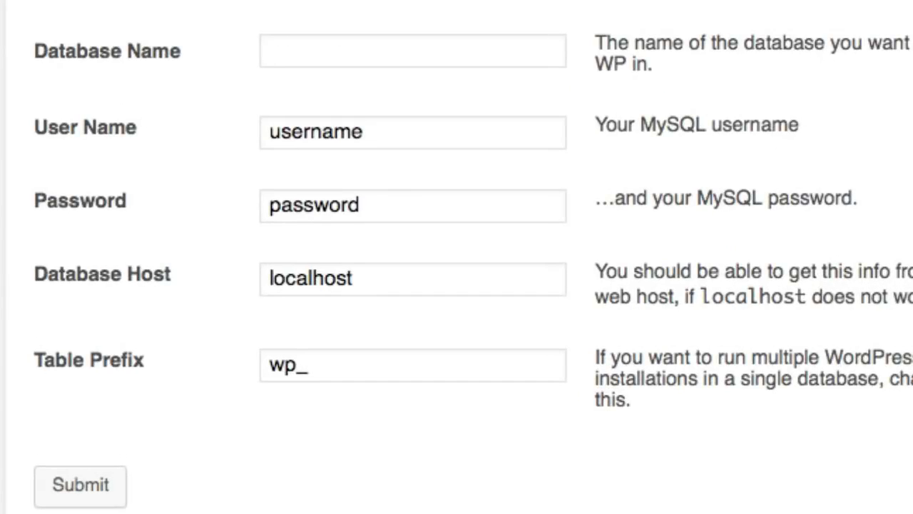
pyautogui.write('learnin')
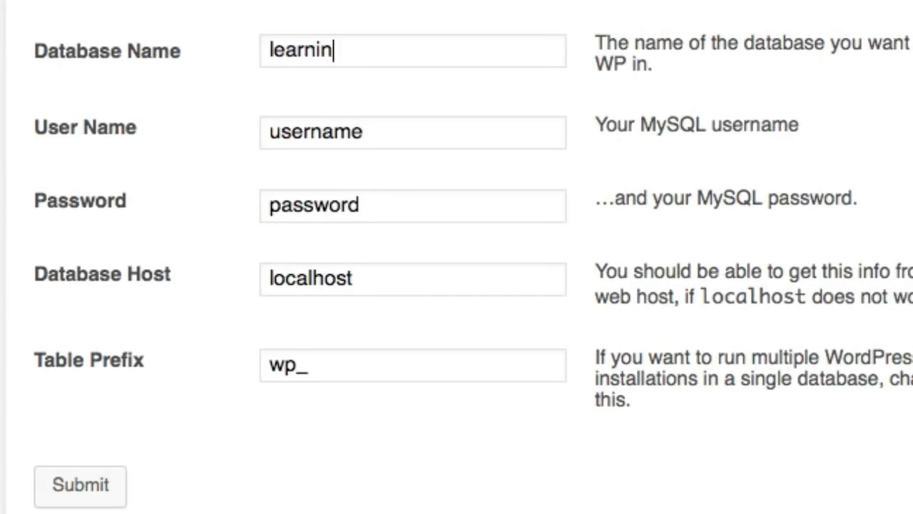
pyautogui.write('gWordPress')
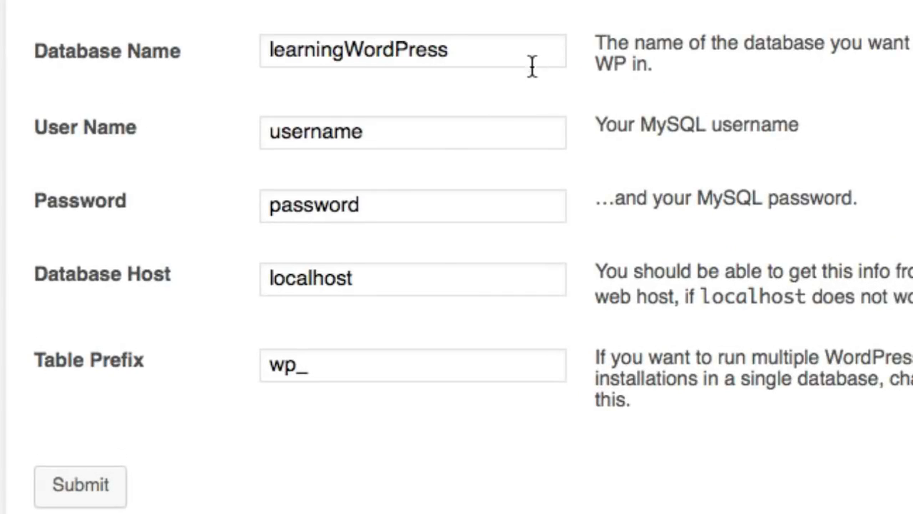
# Set User Name to root and enter the MySQL password
pyautogui.click(439, 134)
pyautogui.doubleClick(439, 134)
pyautogui.write('root')
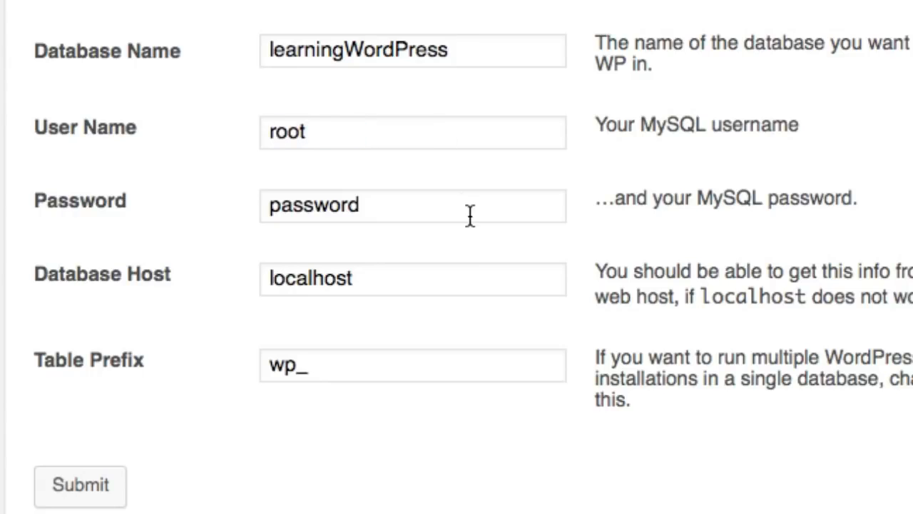
pyautogui.doubleClick(402, 211)
pyautogui.press('BackSpace')
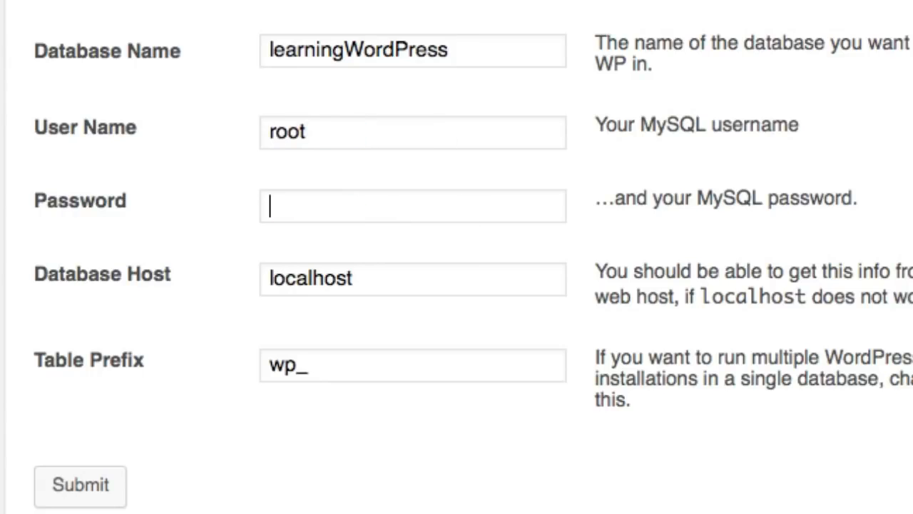
pyautogui.write('root')
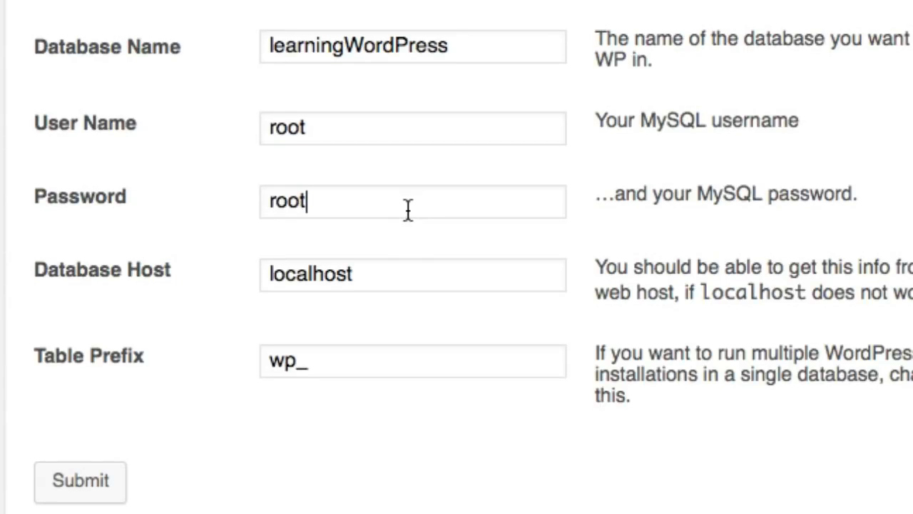
pyautogui.moveTo(396, 206); pyautogui.dragTo(190, 211)
pyautogui.press('BackSpace')
pyautogui.write('root')
pyautogui.press('Tab')
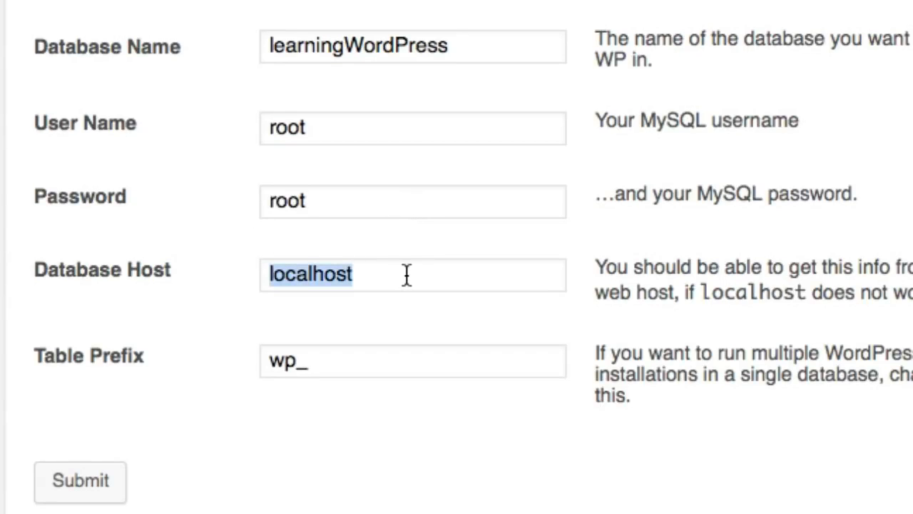
# Change the Table Prefix to wp_testsite and submit the connection details
pyautogui.click(331, 365)
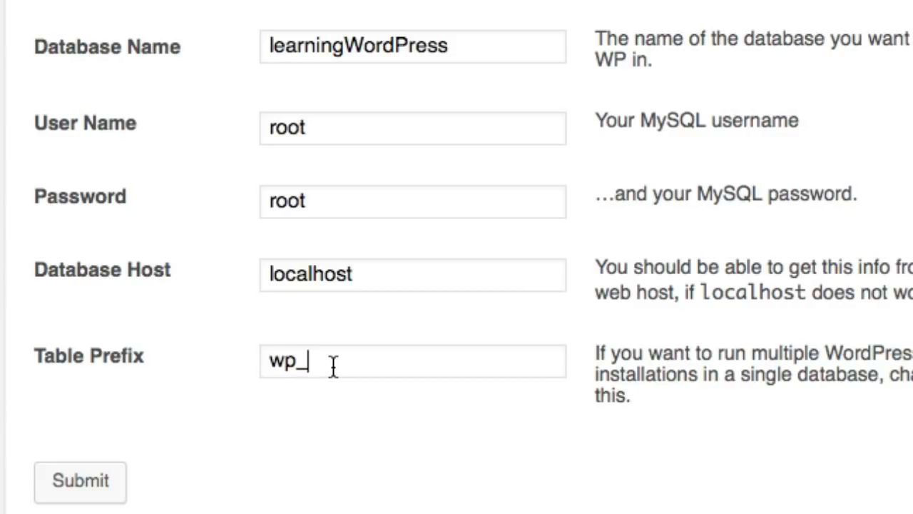
pyautogui.write('testsite')
pyautogui.scroll(-1, 361, 342)
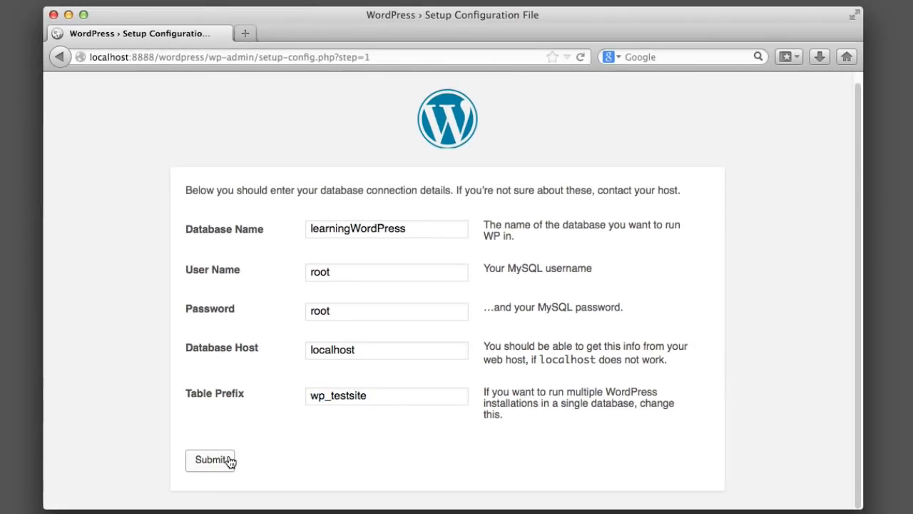
pyautogui.click(212, 459)
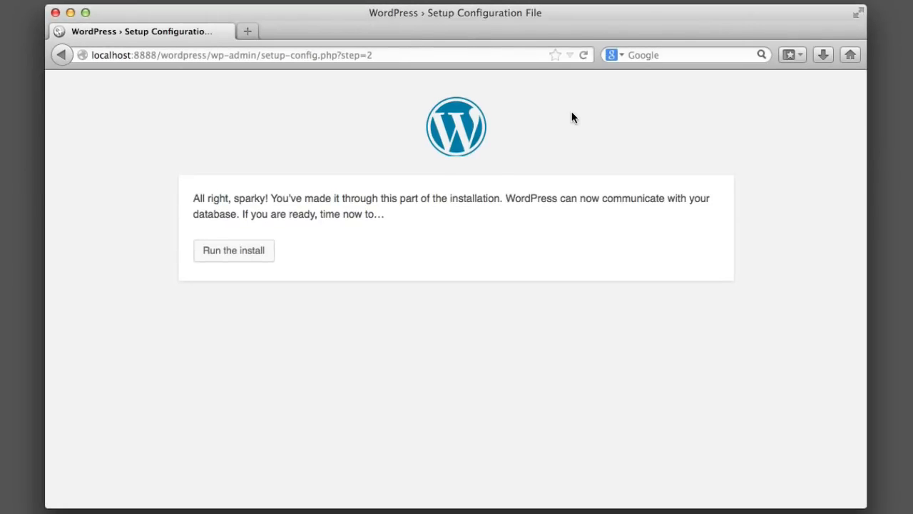
# Run the installer, fill in the site details and e-mail, and review the new username on Success!
pyautogui.click(245, 251)
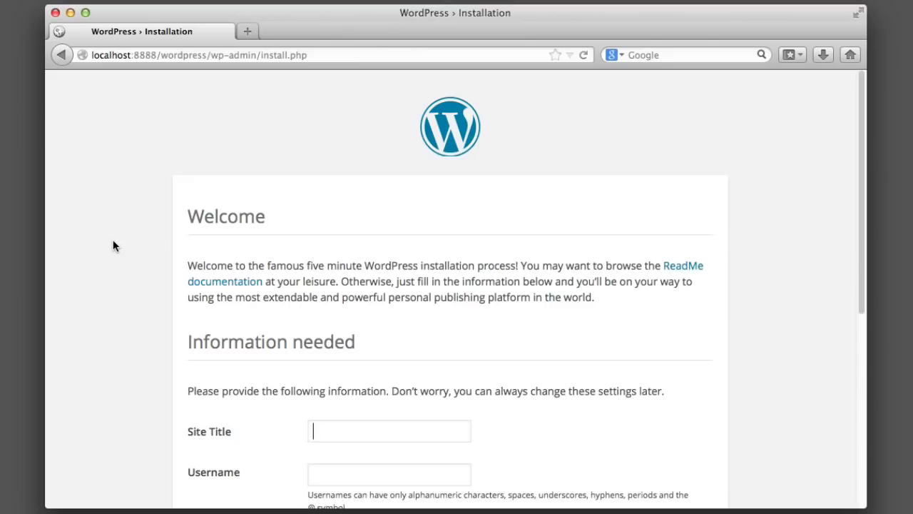
pyautogui.scroll(-3, 113, 241)
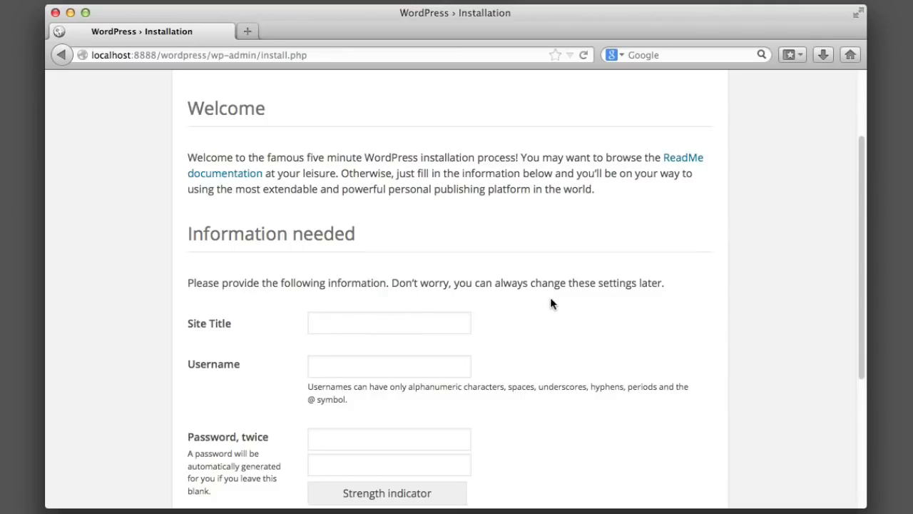
pyautogui.scroll(-5, 561, 297)
pyautogui.click(337, 353)
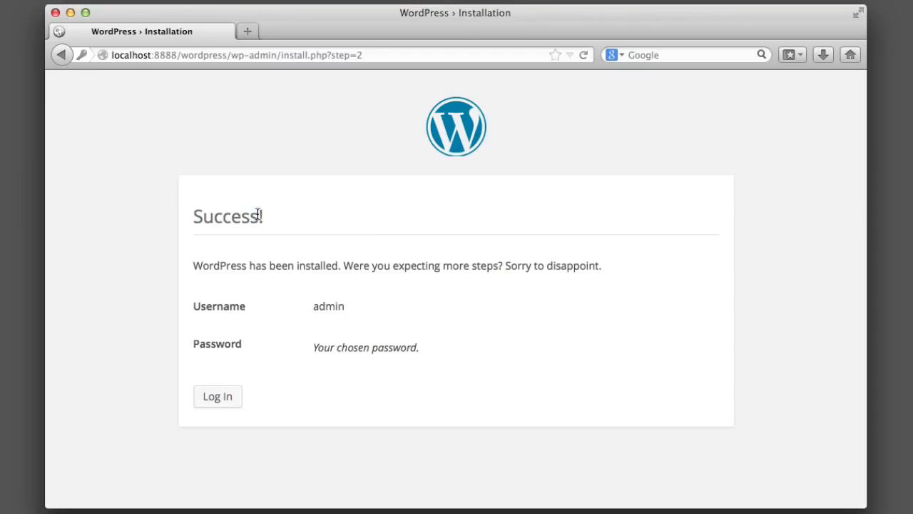
pyautogui.moveTo(314, 307); pyautogui.dragTo(350, 307)
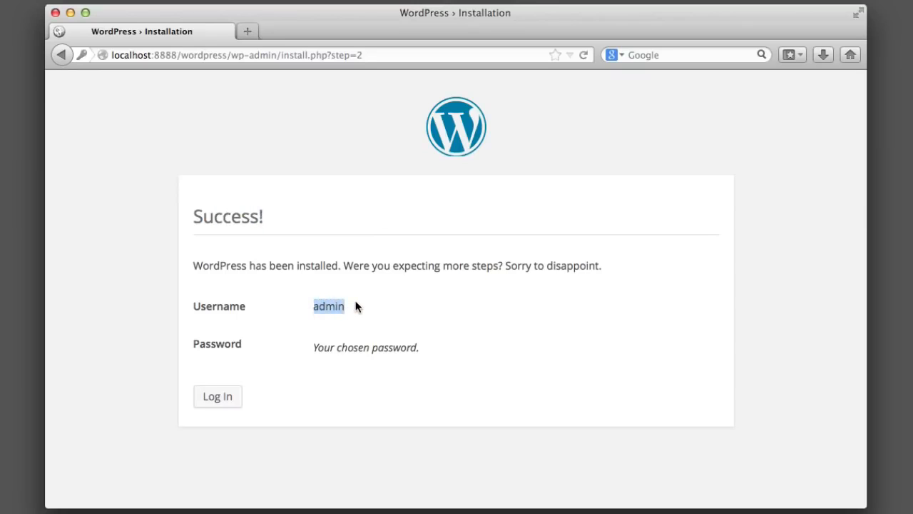
# Go from the success page to the Learning WordPress login form and focus the Password field
pyautogui.click(358, 305)
pyautogui.moveTo(315, 306); pyautogui.dragTo(340, 307)
pyautogui.click(370, 308)
pyautogui.click(231, 393)
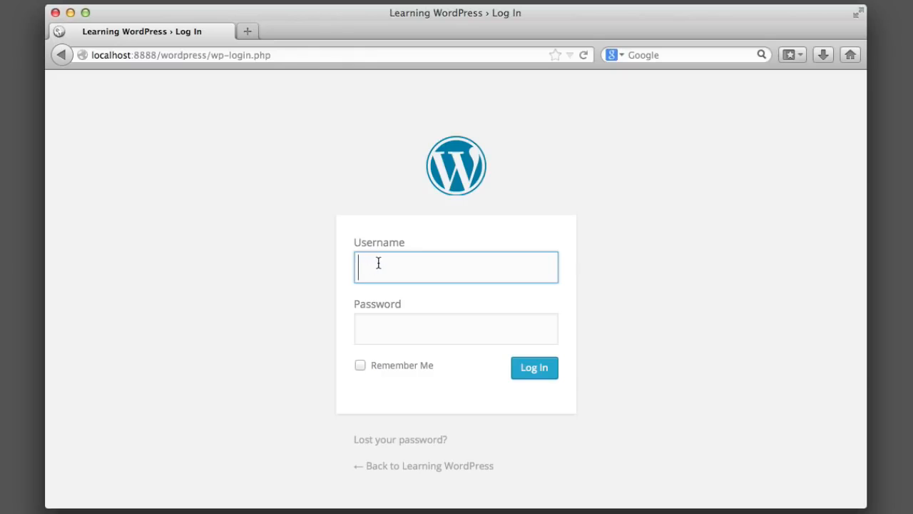
pyautogui.click(391, 318)
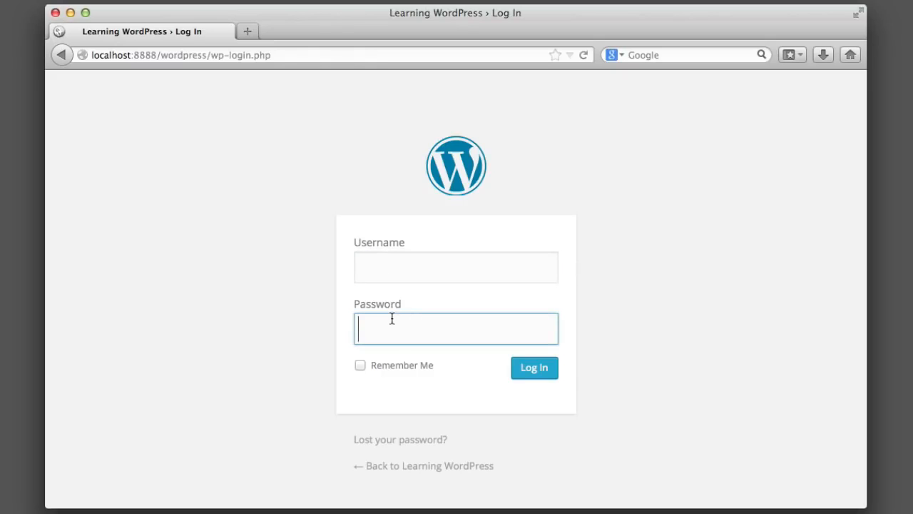